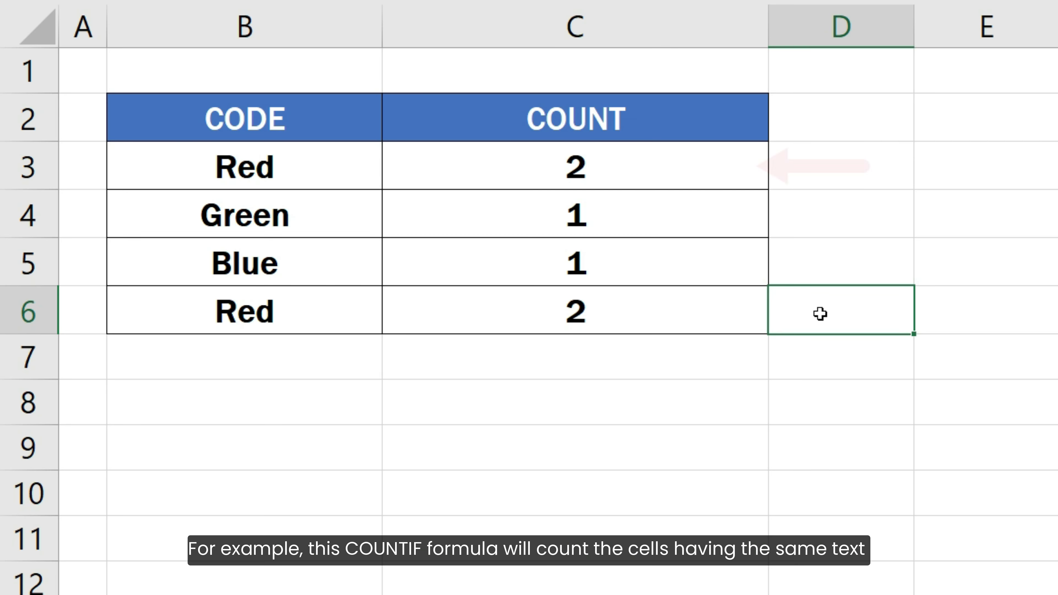
# Inspect the COUNTIF formulas in cells C3, C4 and C5 of the COUNT column
pyautogui.doubleClick(751, 165)
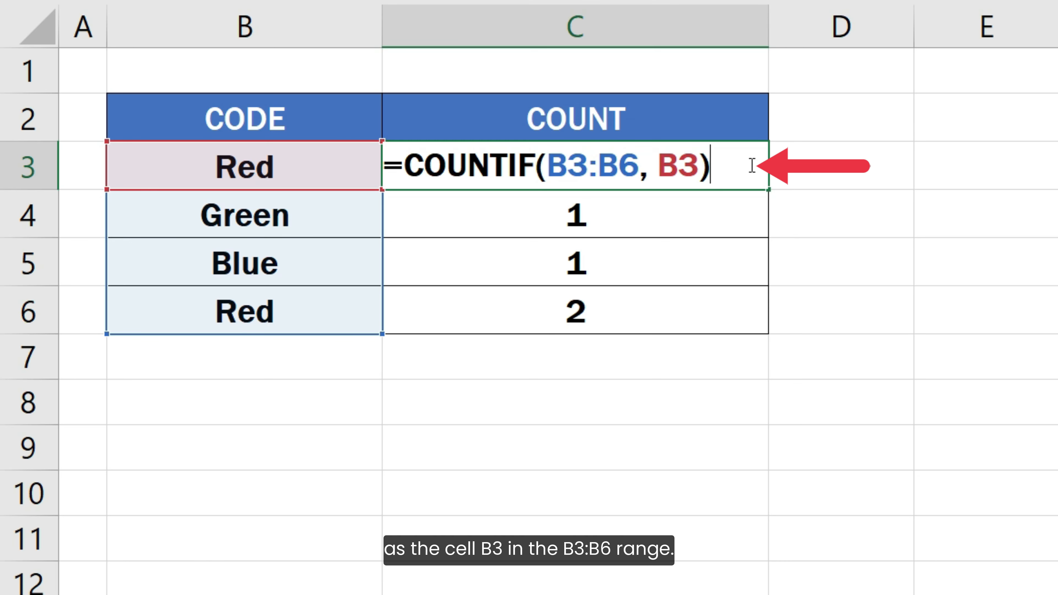
pyautogui.press('Return')
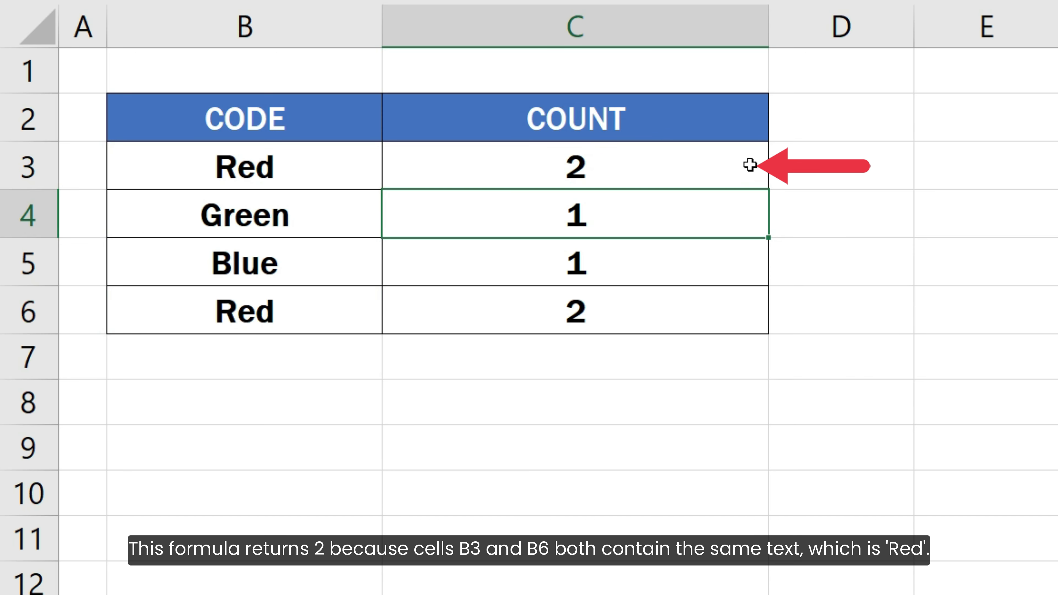
pyautogui.press('F2')
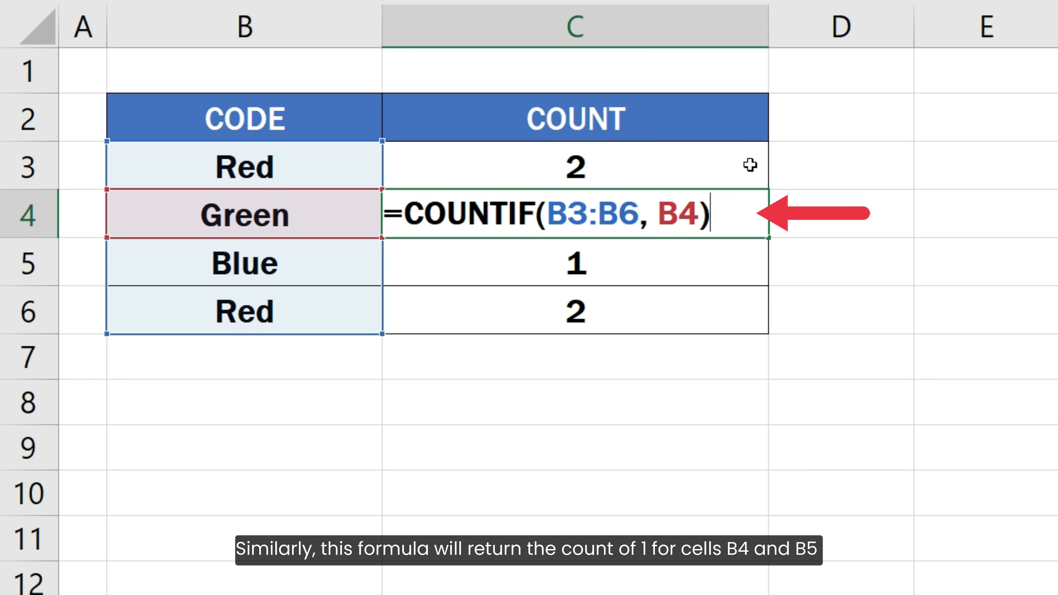
pyautogui.press('Return')
pyautogui.press('F2')
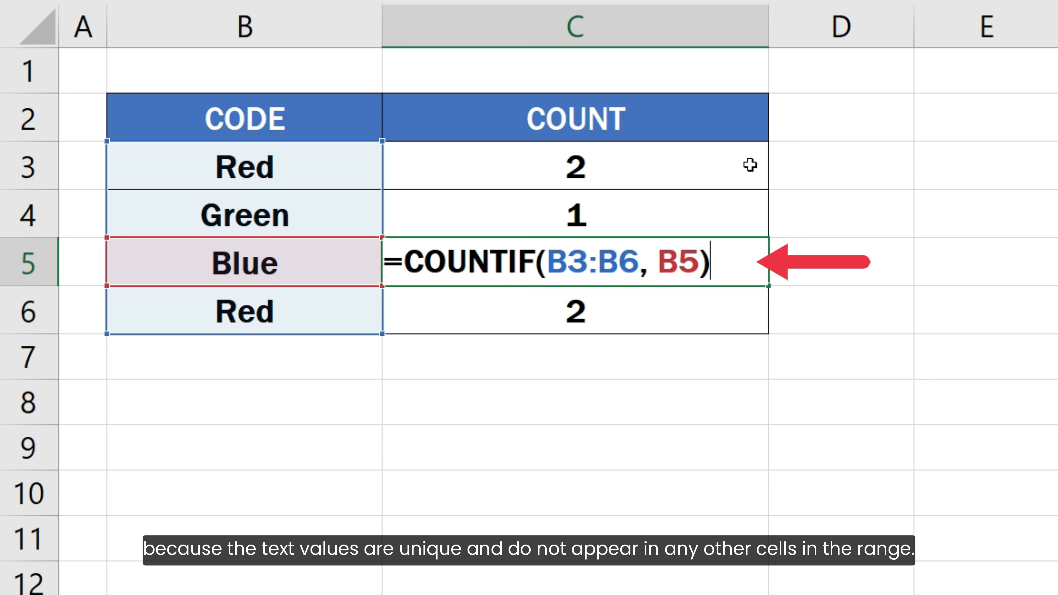
pyautogui.press('Return')
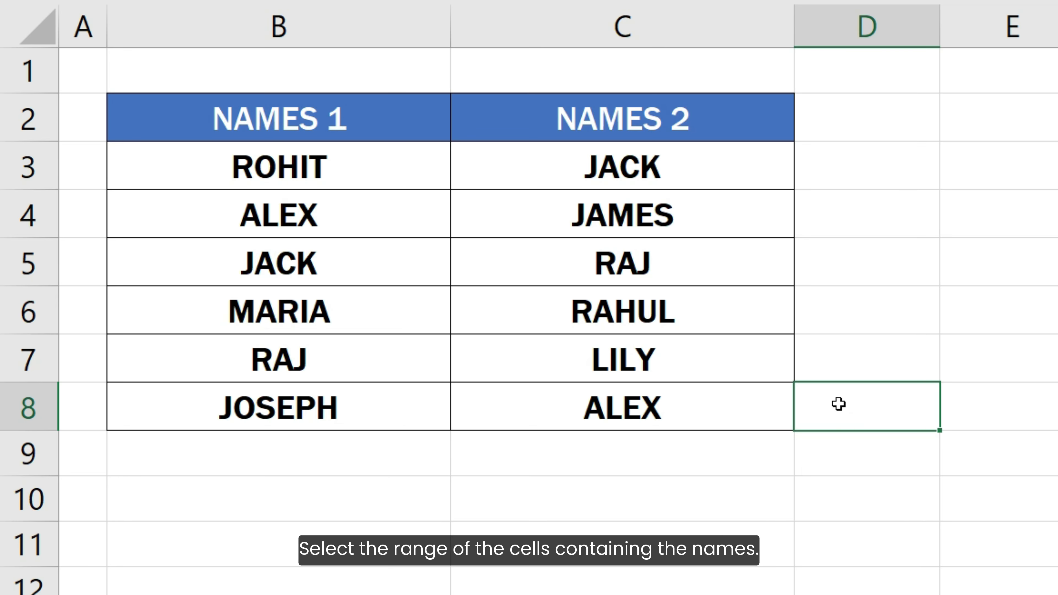
# Start a new conditional formatting rule for B3:C8 that uses a formula to determine which cells to format
pyautogui.moveTo(425, 179); pyautogui.dragTo(694, 402)
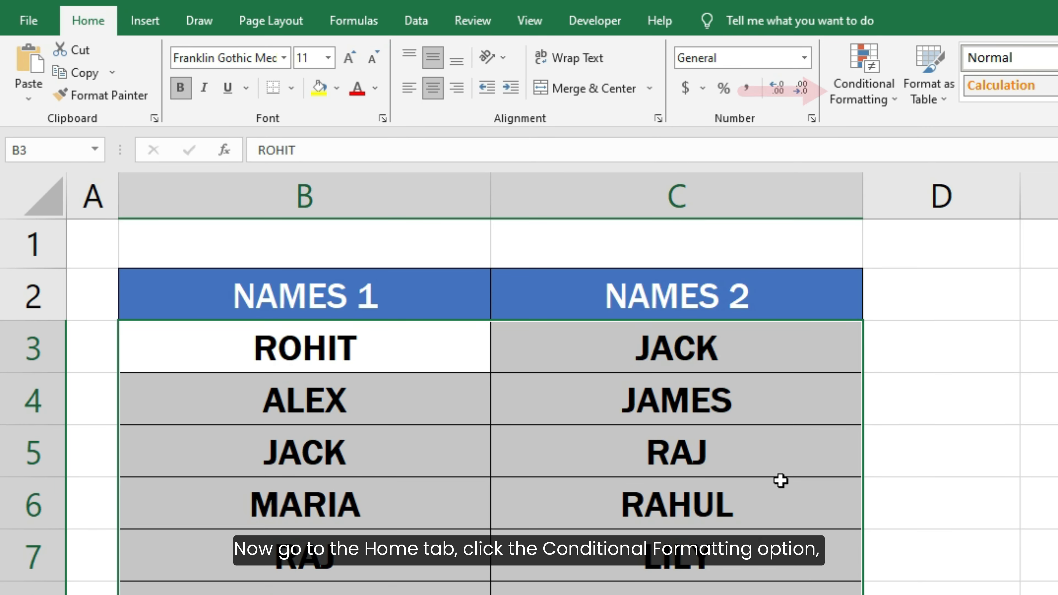
pyautogui.click(845, 92)
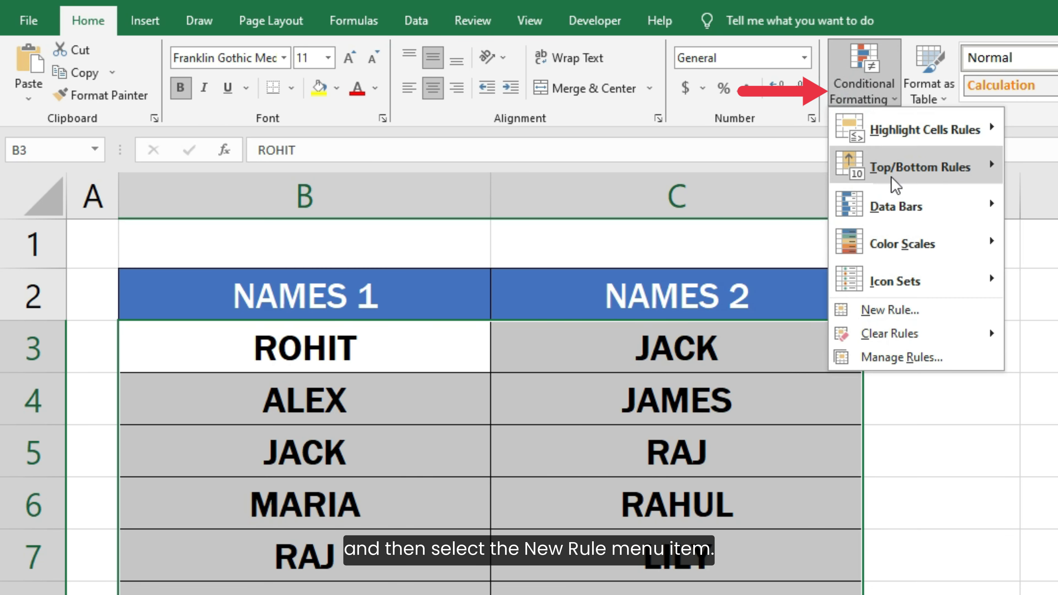
pyautogui.click(936, 309)
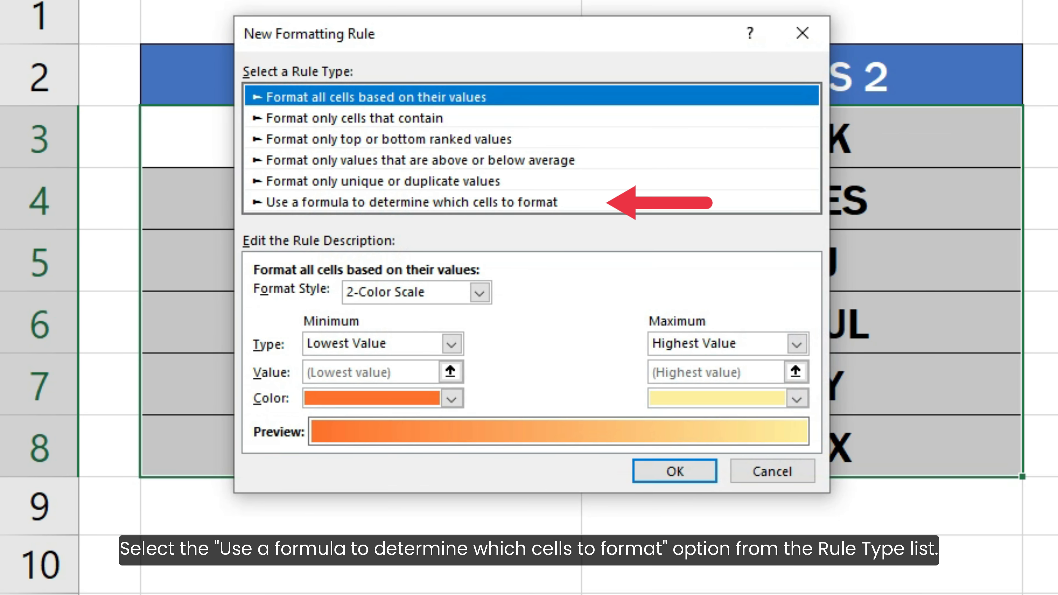
pyautogui.click(534, 204)
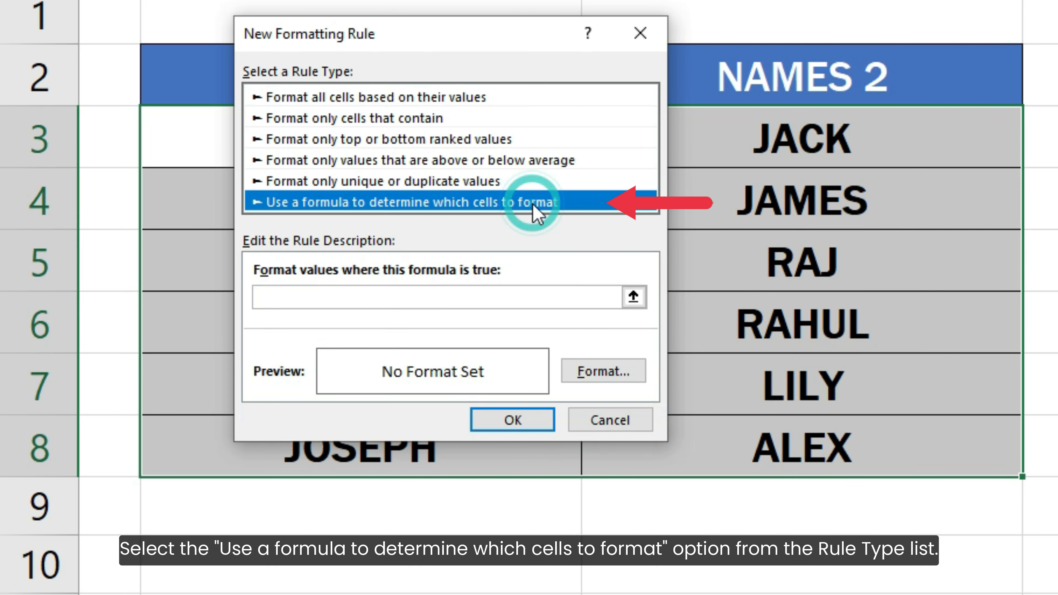
# Enter = COUNTIF( B3:C8, B3) = 1 as the rule's formula
pyautogui.click(540, 296)
pyautogui.write('=')
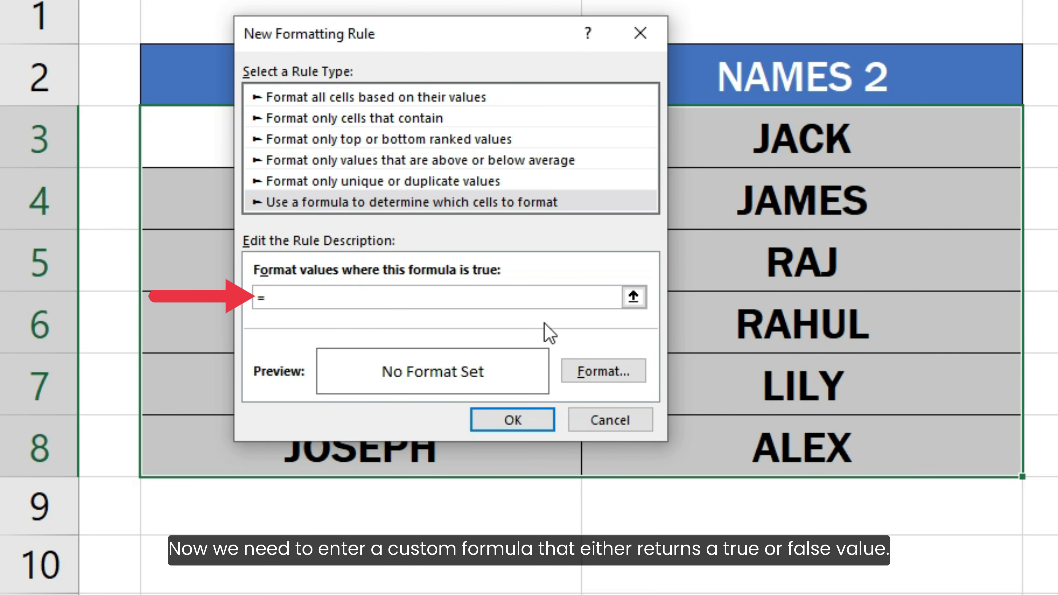
pyautogui.write(' COUNTIF( B3:')
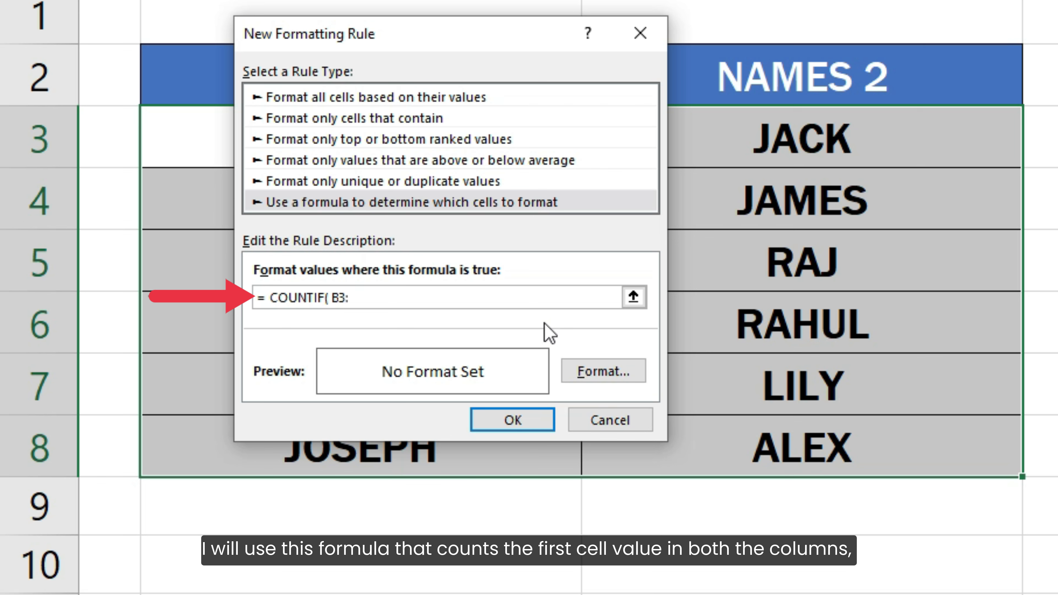
pyautogui.write('C8, B3) = 1')
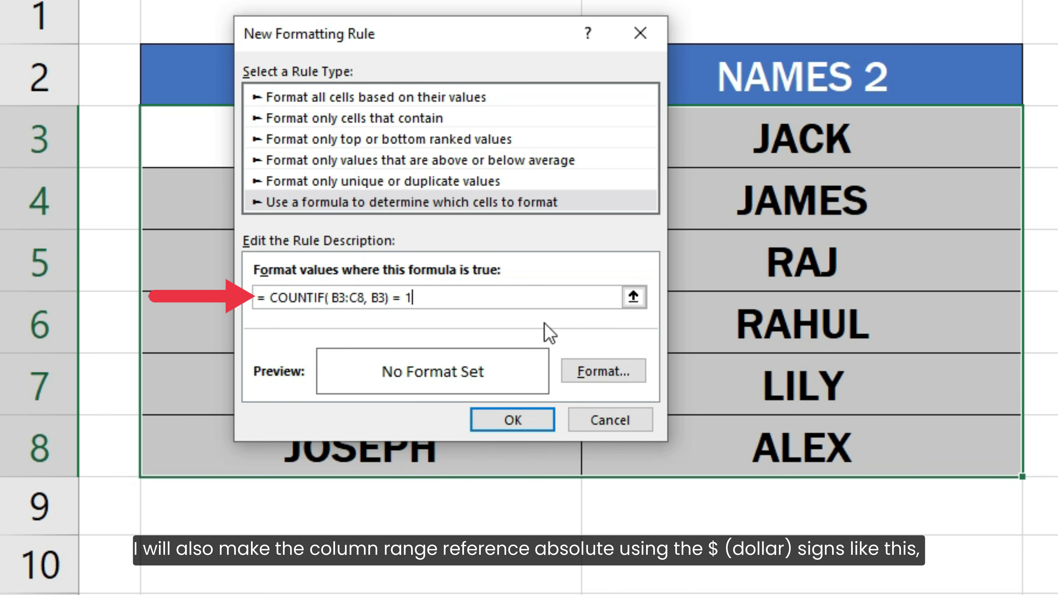
# Make the range reference in the rule's formula absolute as $B$3:$C$8, keeping the B3 criterion relative
pyautogui.click(332, 297)
pyautogui.write('$')
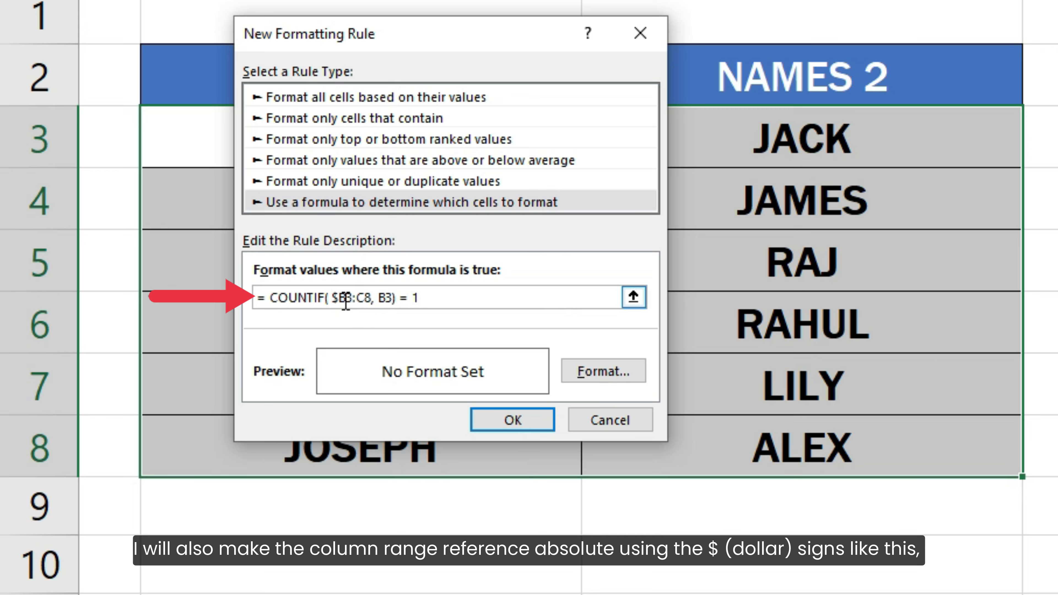
pyautogui.click(347, 298)
pyautogui.write('$')
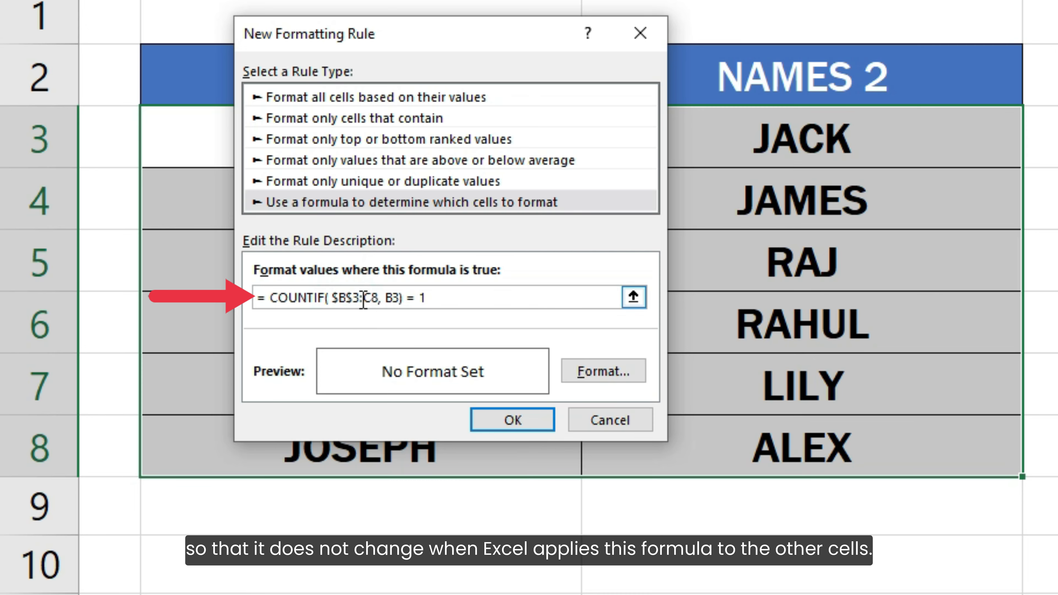
pyautogui.click(365, 298)
pyautogui.write('$')
pyautogui.click(377, 298)
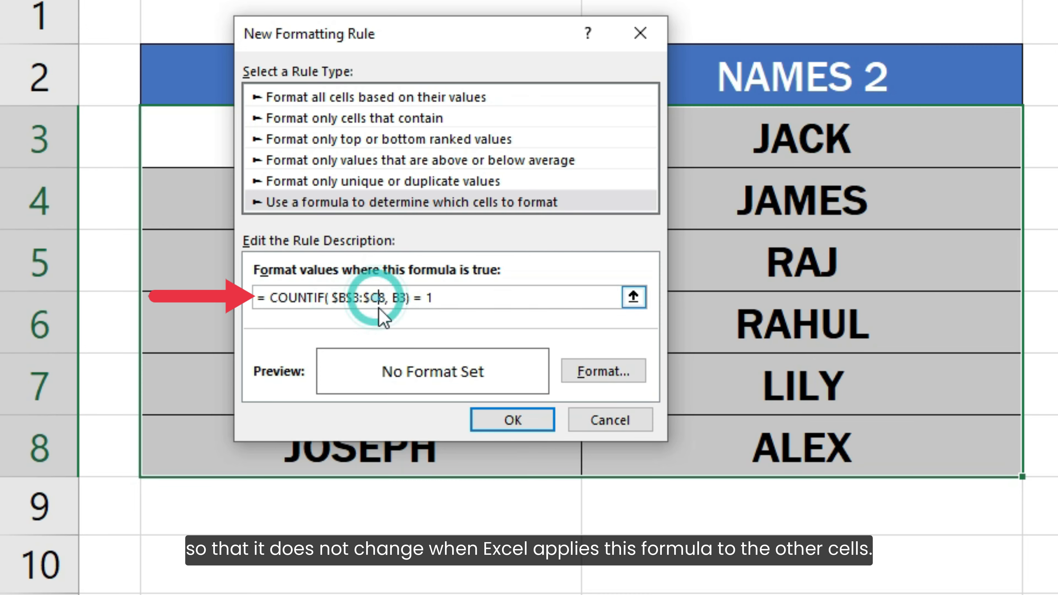
pyautogui.write('$')
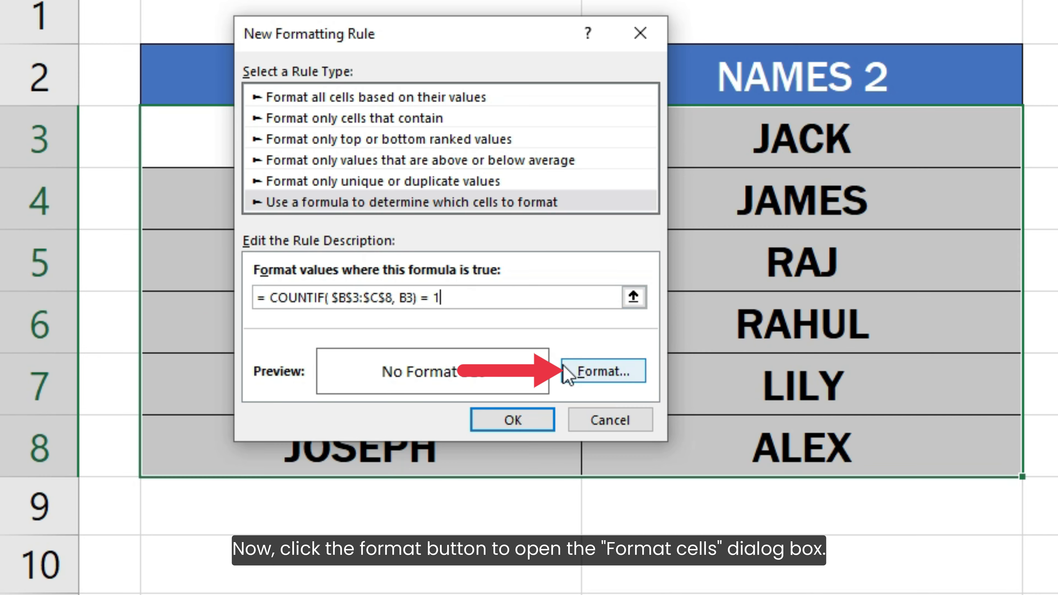
# Give the rule a light green background fill and apply it to the name cells
pyautogui.click(572, 371)
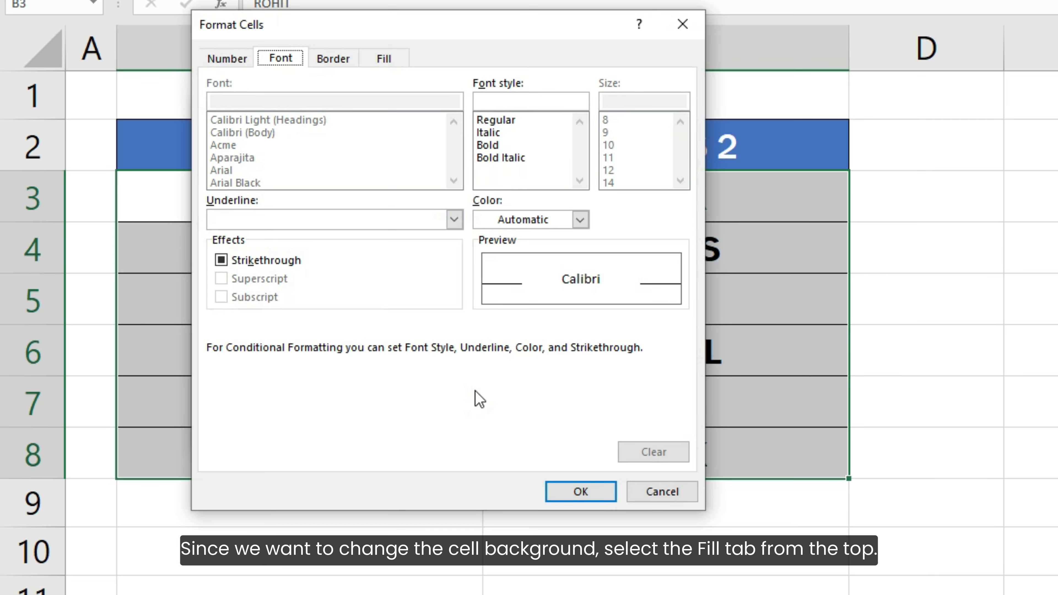
pyautogui.click(390, 60)
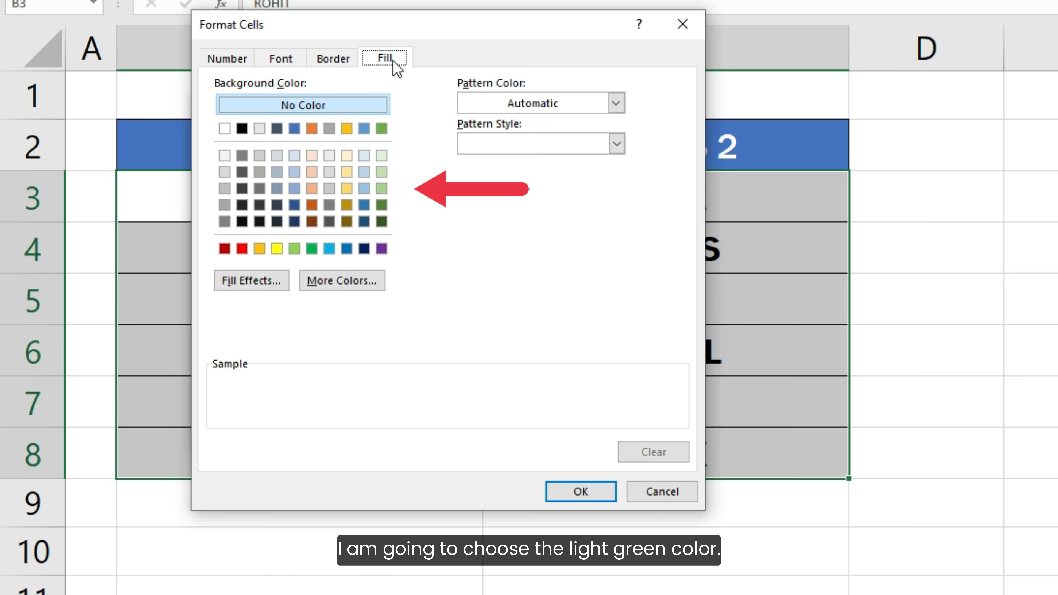
pyautogui.click(381, 155)
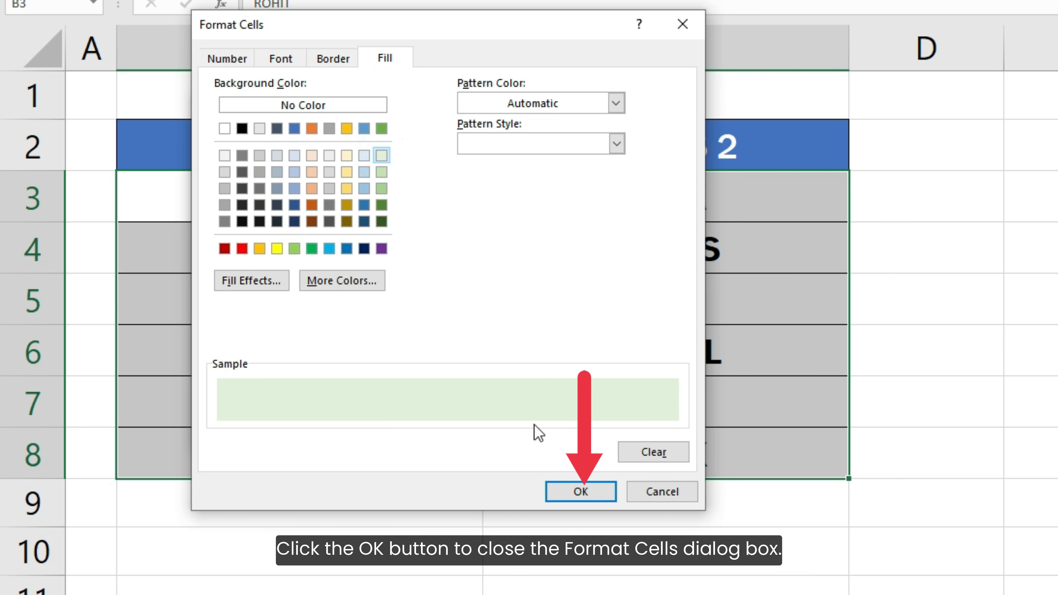
pyautogui.click(574, 492)
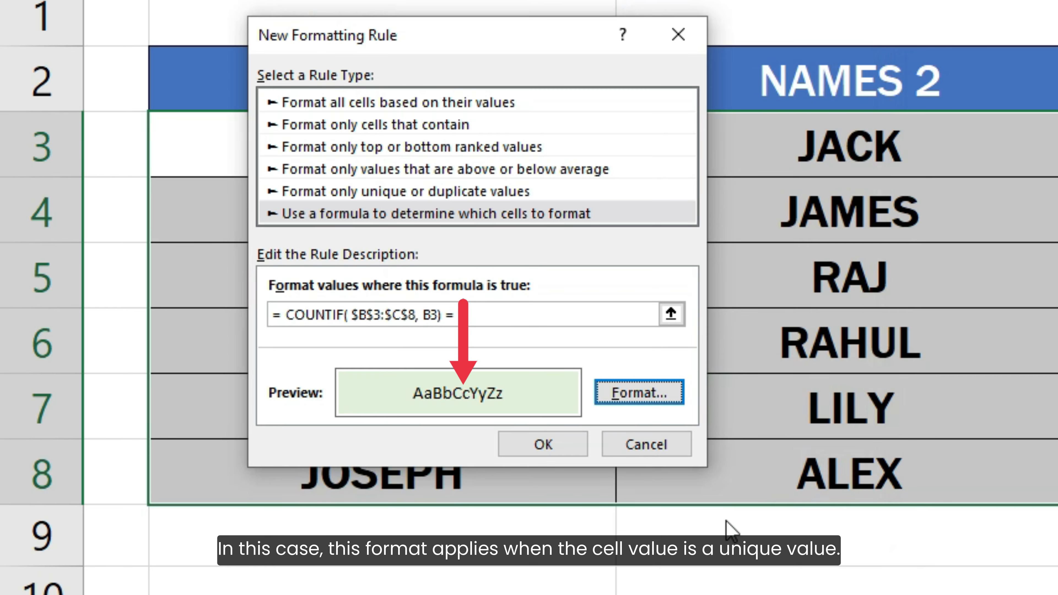
pyautogui.write('1')
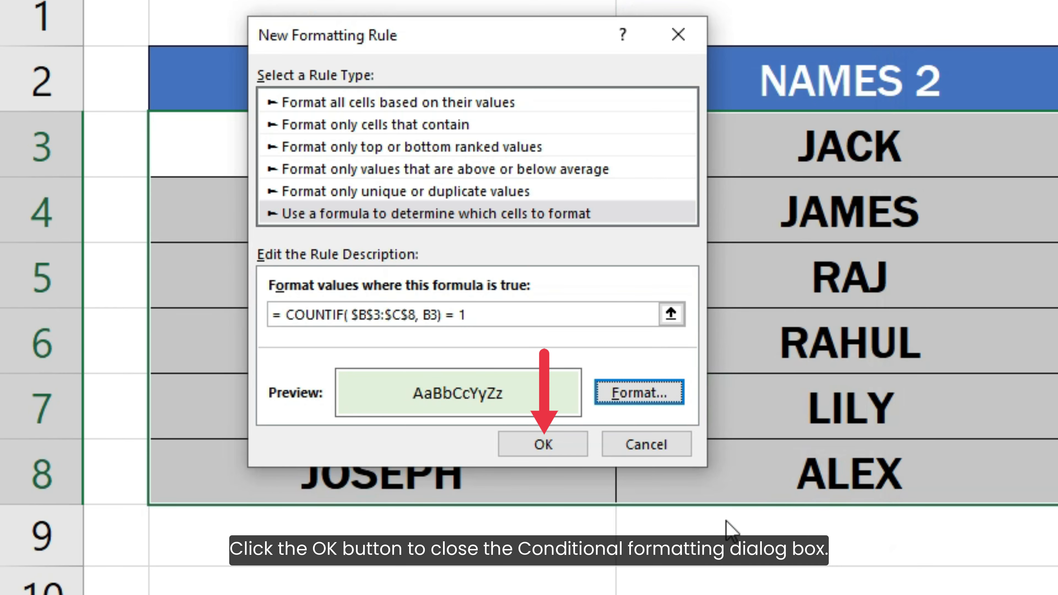
pyautogui.click(548, 444)
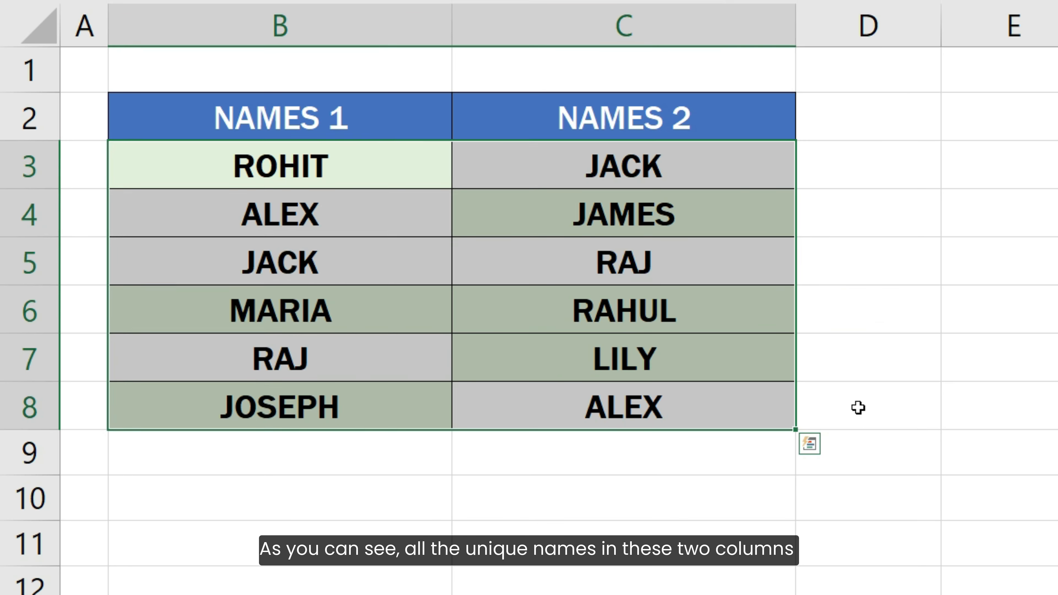
pyautogui.click(858, 408)
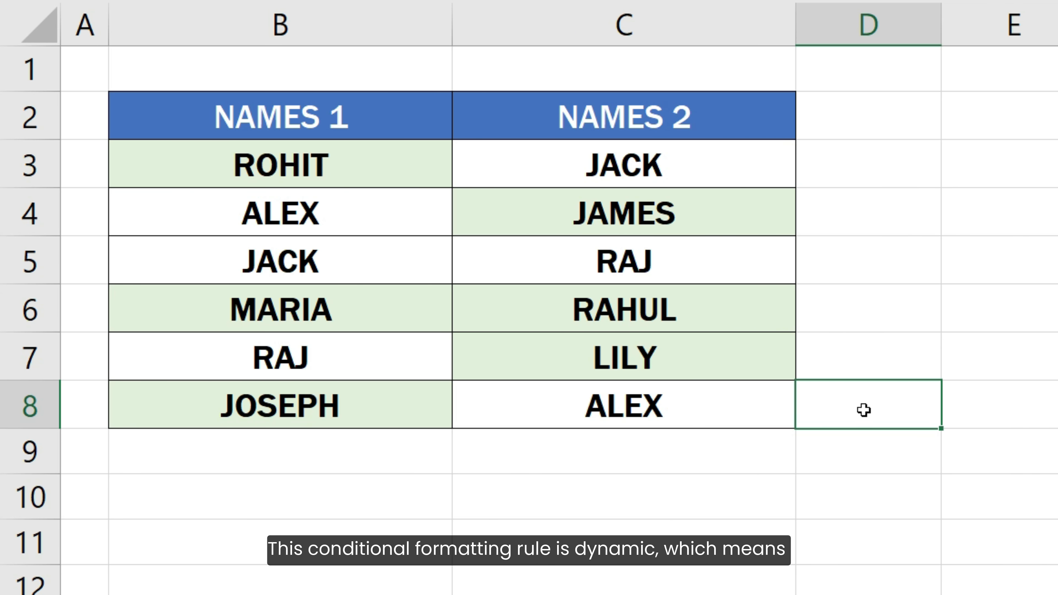
# Replace the name in cell C6 with the same name as in B6
pyautogui.doubleClick(755, 315)
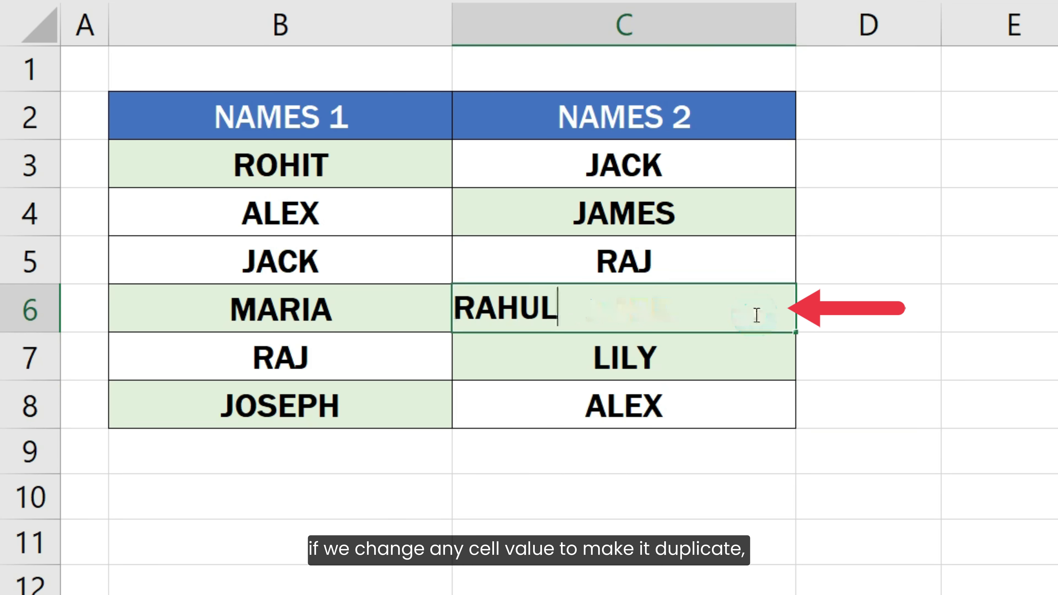
pyautogui.press('BackSpace')
pyautogui.press('BackSpace')
pyautogui.press('BackSpace')
pyautogui.press('BackSpace')
pyautogui.press('BackSpace')
pyautogui.write('MARIA')
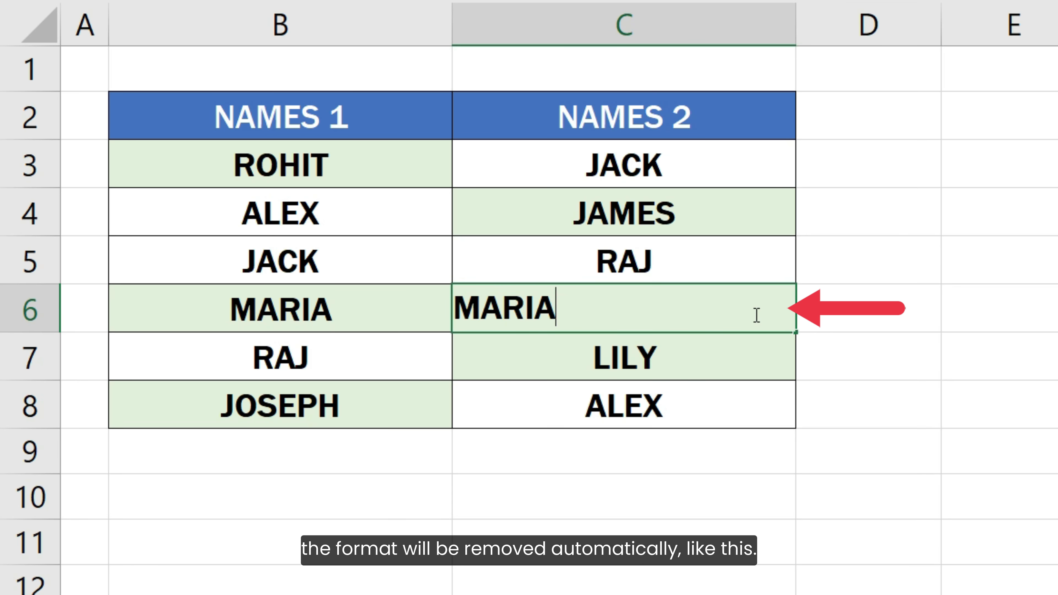
pyautogui.press('Return')
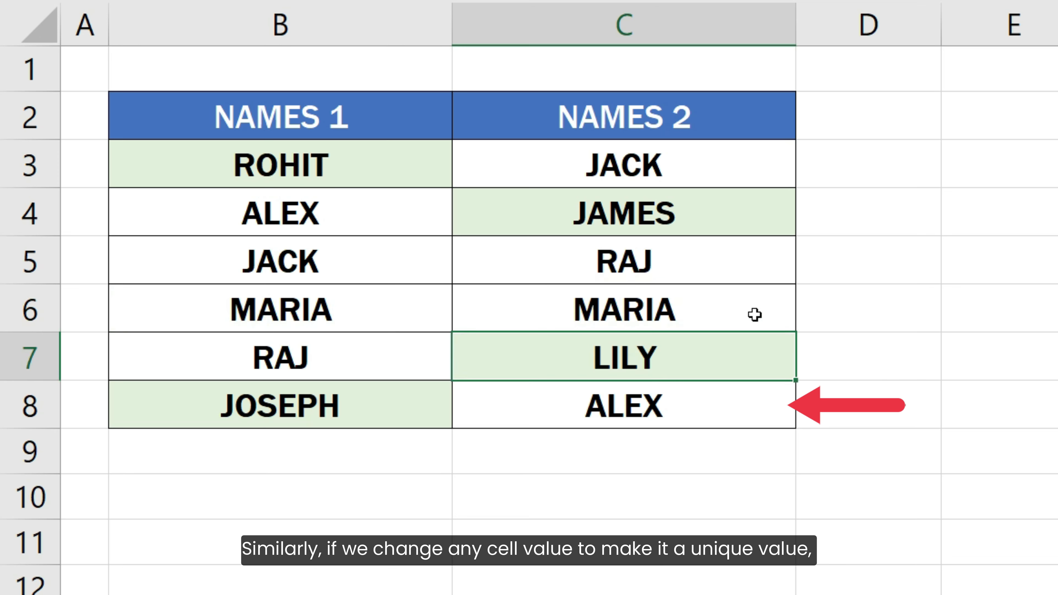
# Replace the name in cell C8 with a first name that appears nowhere else in the two columns
pyautogui.click(748, 404)
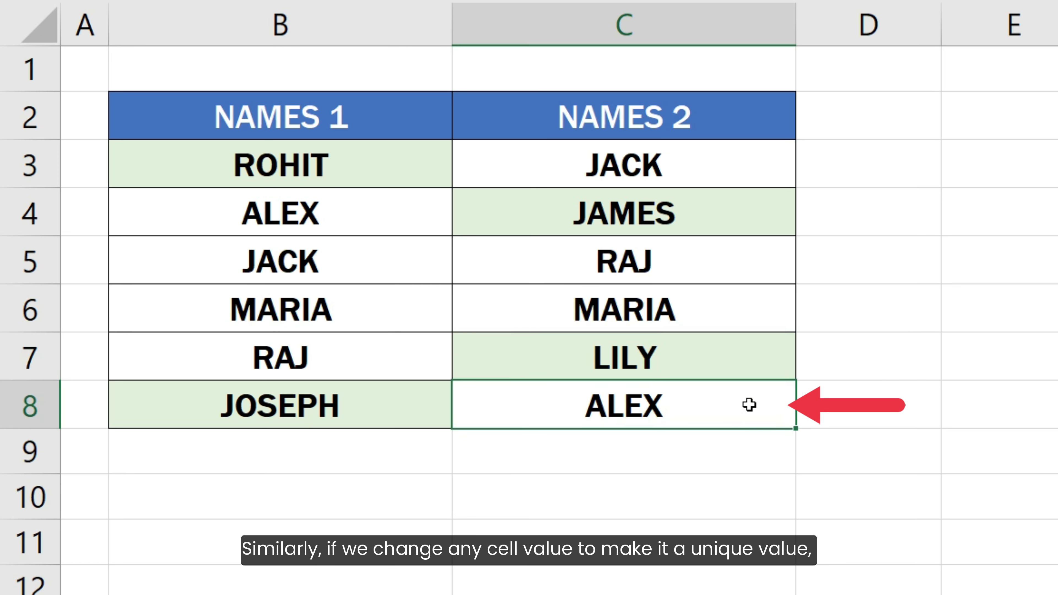
pyautogui.doubleClick(749, 404)
pyautogui.press('BackSpace')
pyautogui.press('BackSpace')
pyautogui.press('BackSpace')
pyautogui.press('BackSpace')
pyautogui.write('JOHN')
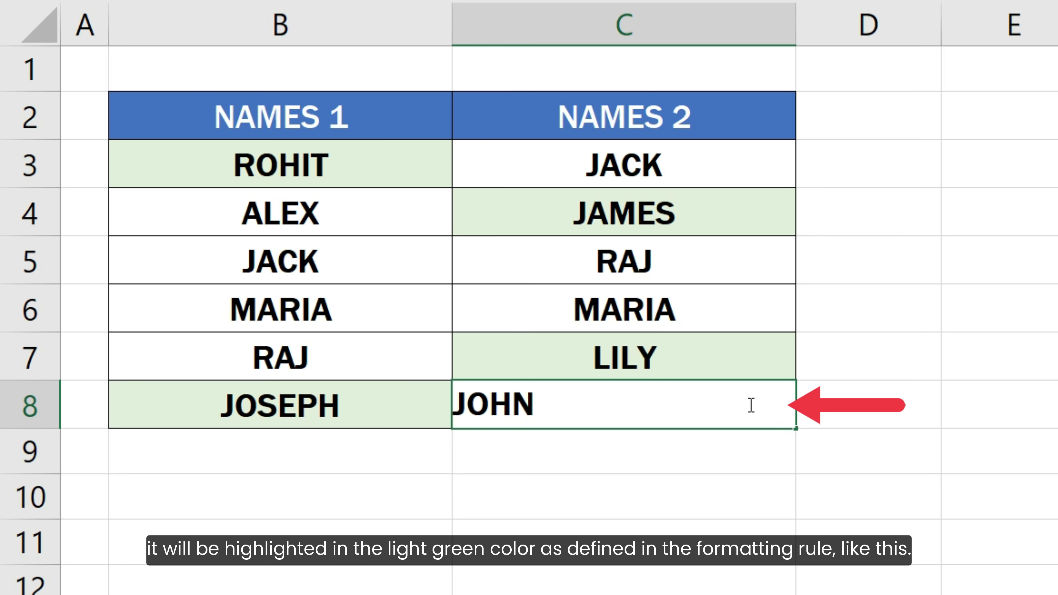
pyautogui.hotkey('ctrl', 'Return')
pyautogui.press('Return')
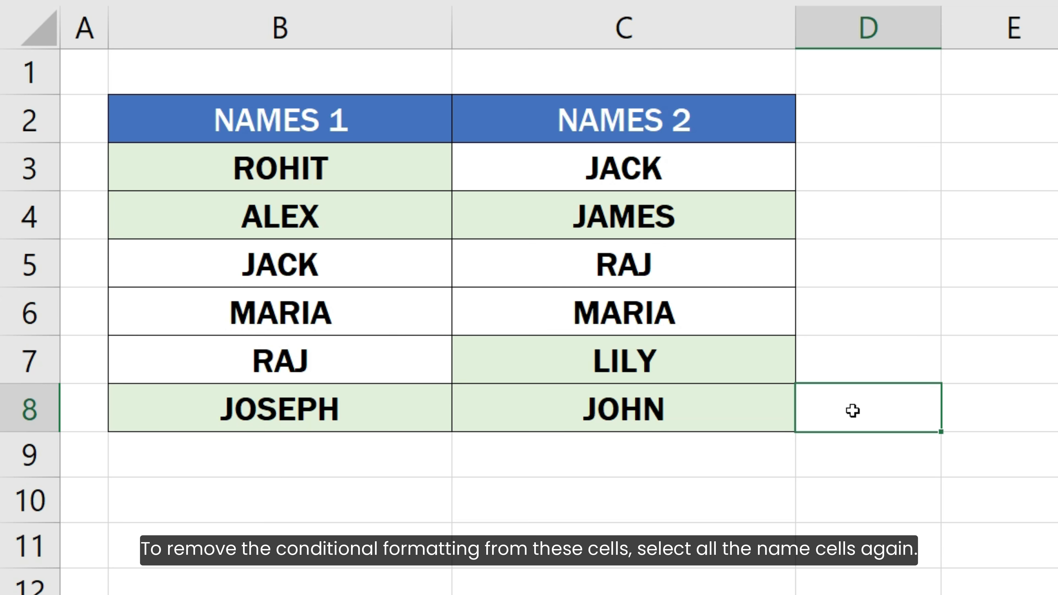
# Clear the conditional formatting rules from the name cells B3:C8 only
pyautogui.moveTo(422, 177); pyautogui.dragTo(731, 402)
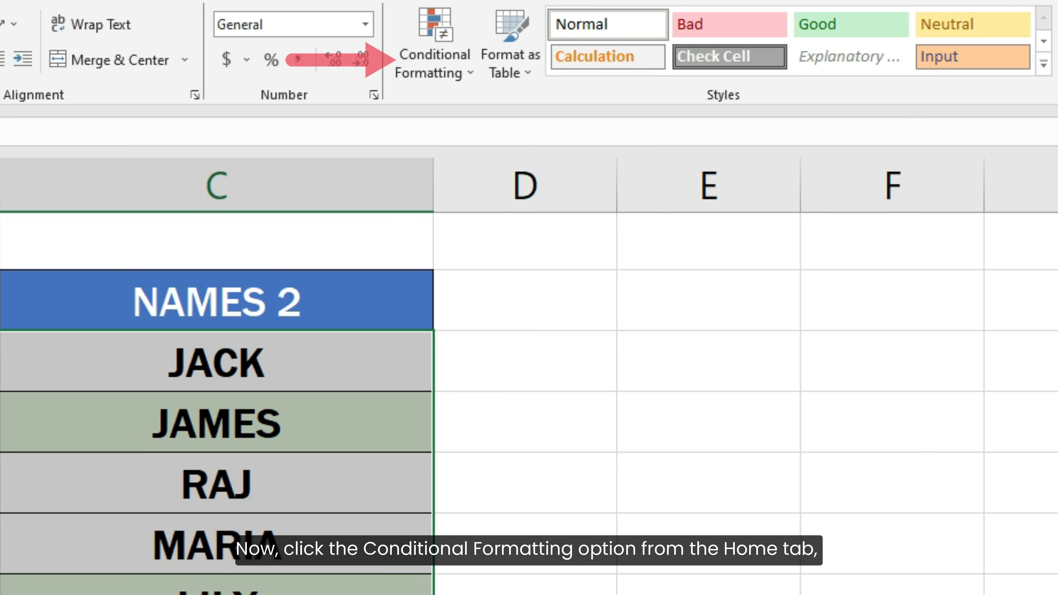
pyautogui.click(432, 62)
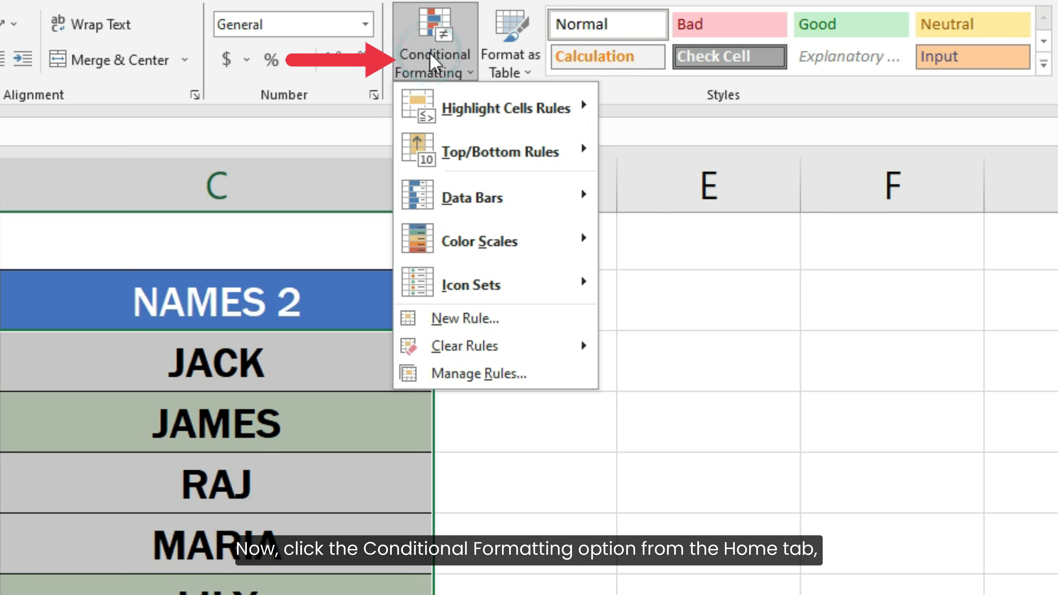
pyautogui.click(521, 348)
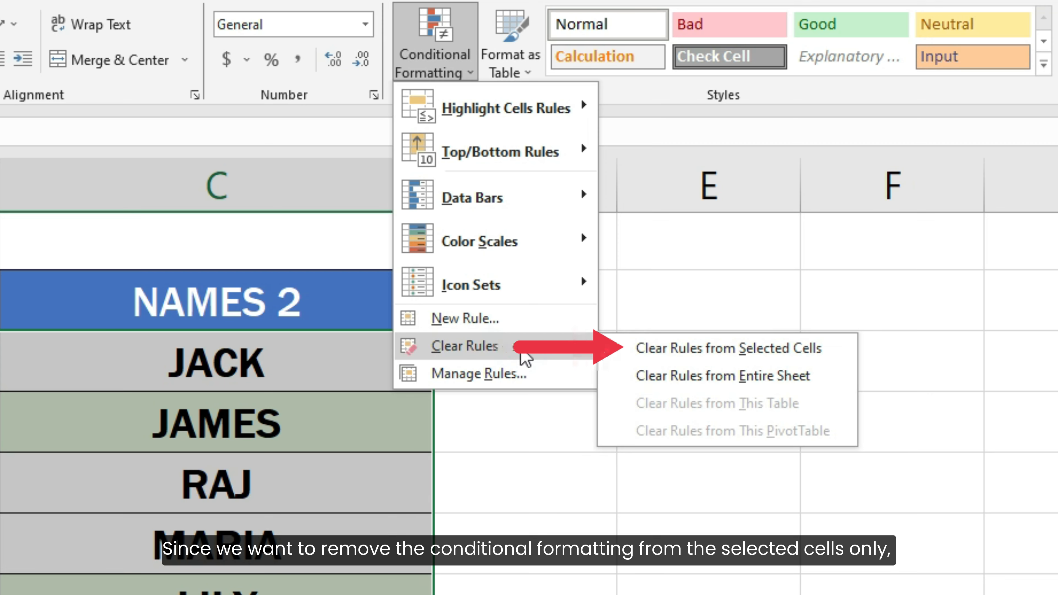
pyautogui.click(662, 355)
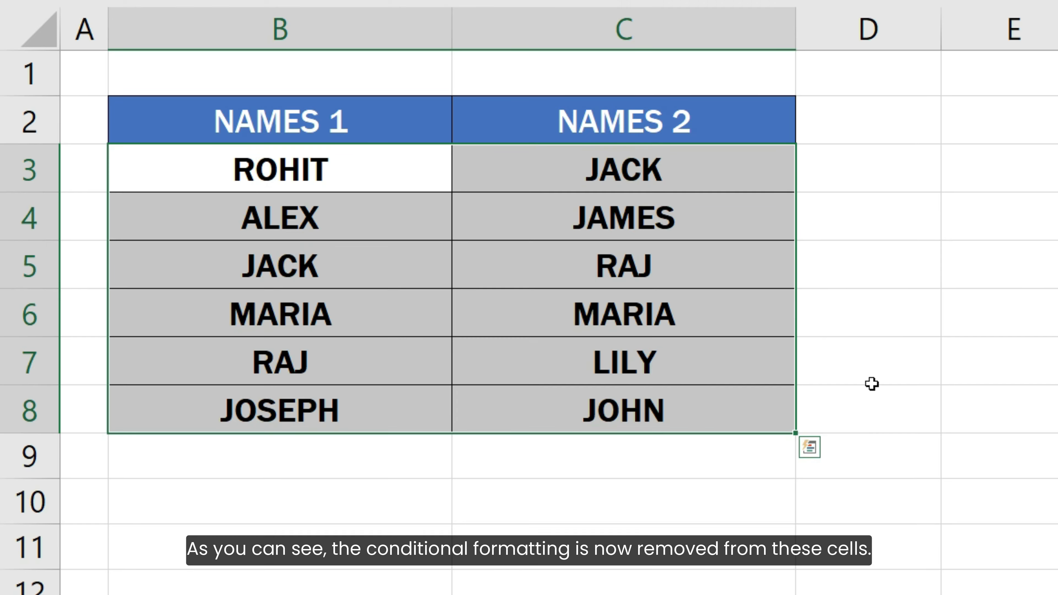
pyautogui.click(864, 419)
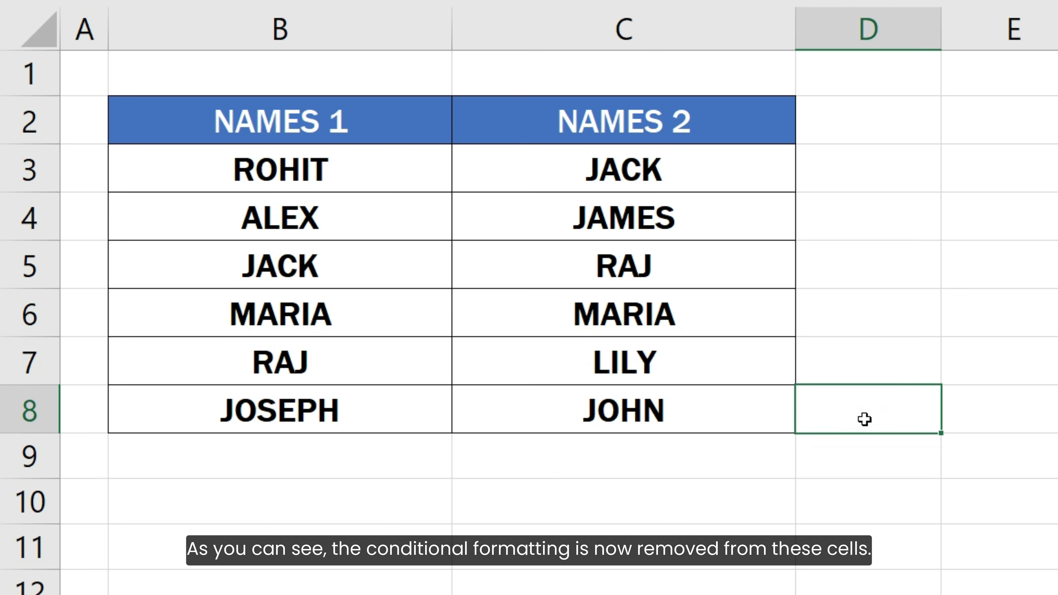